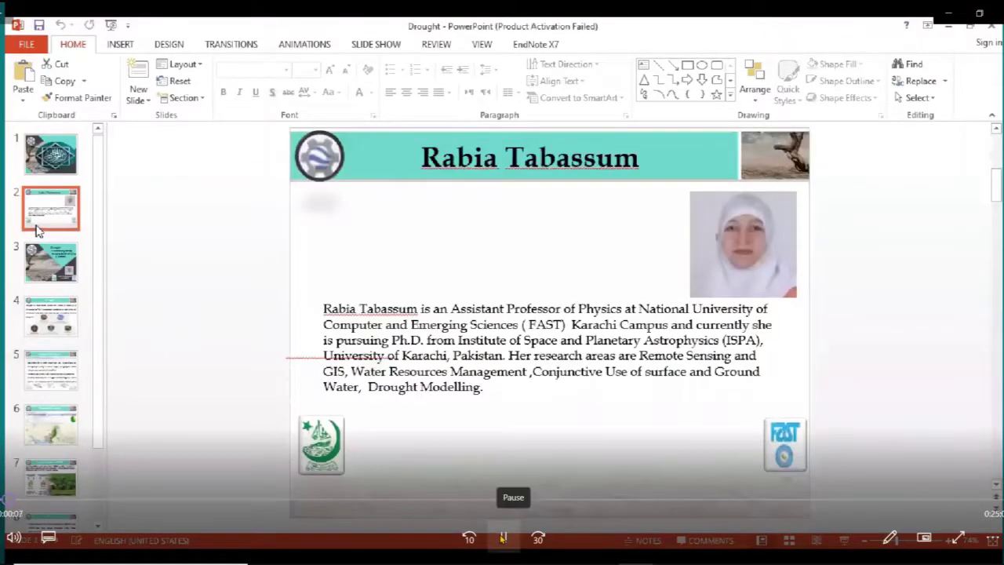
Raise the system playback volume to 40.
key(XF86AudioLowerVolume)
key(XF86AudioRaiseVolume)
key(XF86AudioRaiseVolume)
key(XF86AudioRaiseVolume)
key(XF86AudioRaiseVolume)
key(XF86AudioRaiseVolume)
key(XF86AudioRaiseVolume)
key(XF86AudioRaiseVolume)
key(XF86AudioRaiseVolume)
key(XF86AudioRaiseVolume)
key(XF86AudioRaiseVolume)
key(XF86AudioRaiseVolume)
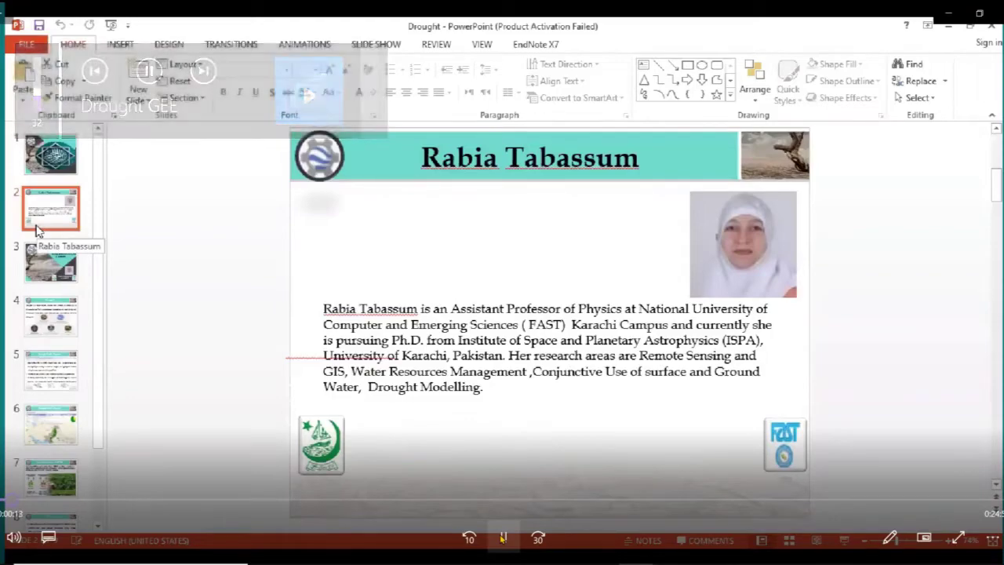
key(XF86AudioRaiseVolume)
key(XF86AudioRaiseVolume)
key(XF86AudioRaiseVolume)
key(XF86AudioRaiseVolume)
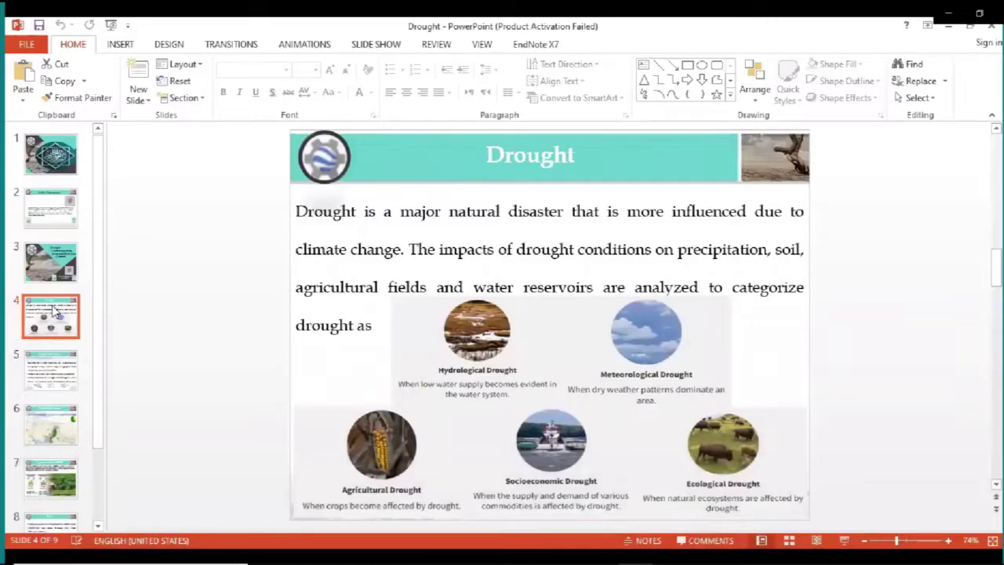
Show the Google Earth Engine slide, then the Pakistan drought map slide.
mouse_move(534, 342)
click(48, 372)
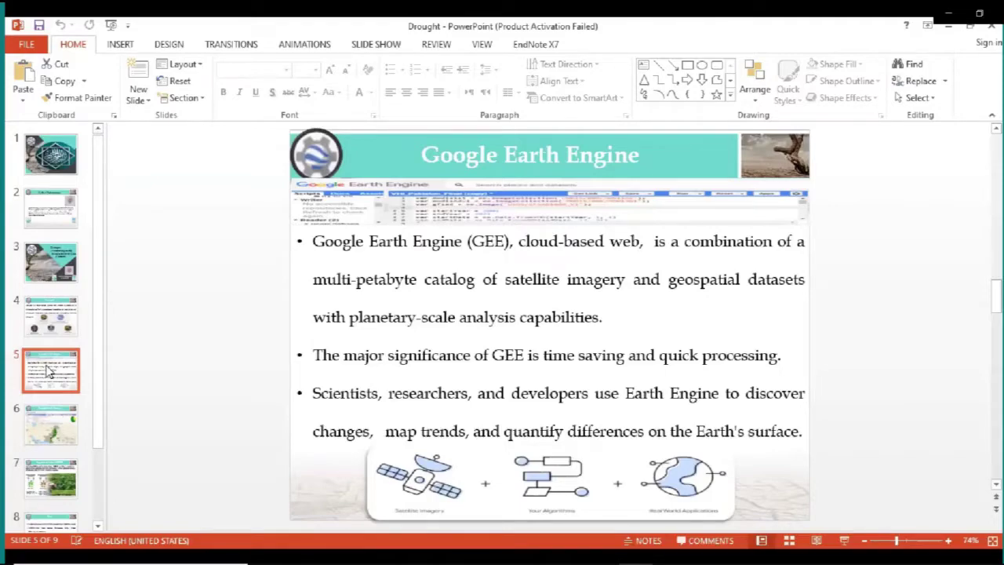
click(53, 432)
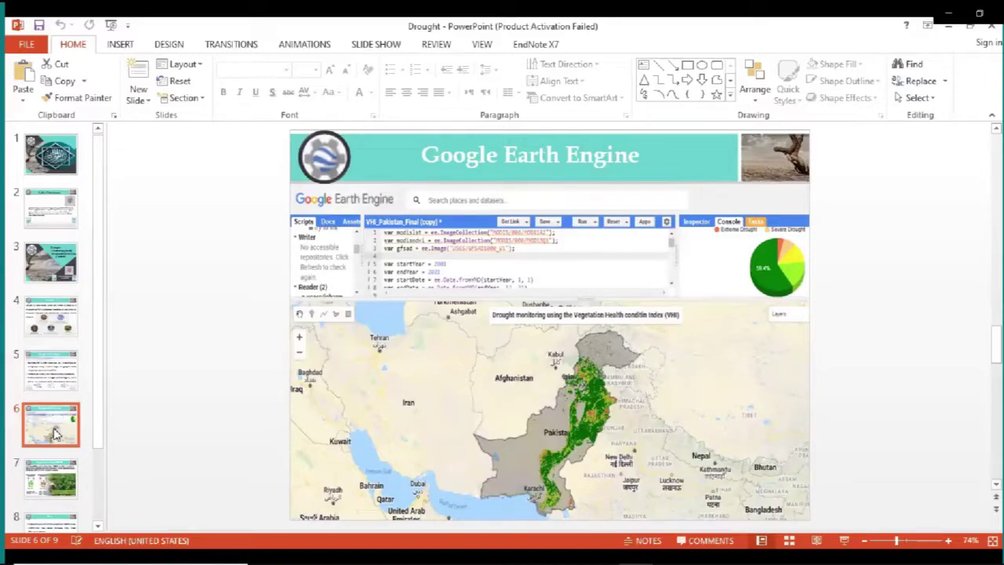
Show slide 7, the Vegetation Index (NDVI) slide.
click(53, 473)
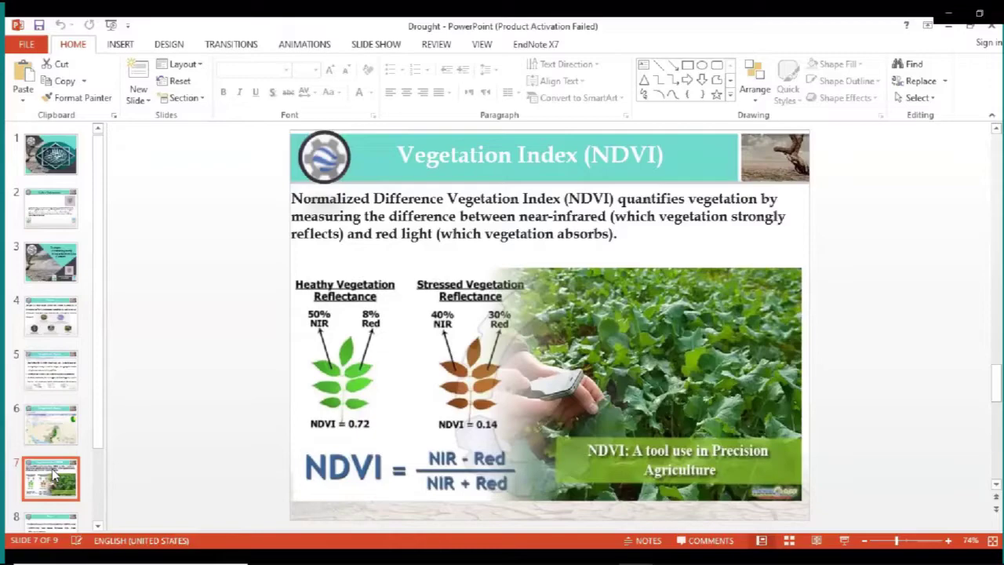
Show the Data slide on MODIS datasets, then switch to the Earth Engine homepage tab.
mouse_move(502, 314)
click(50, 521)
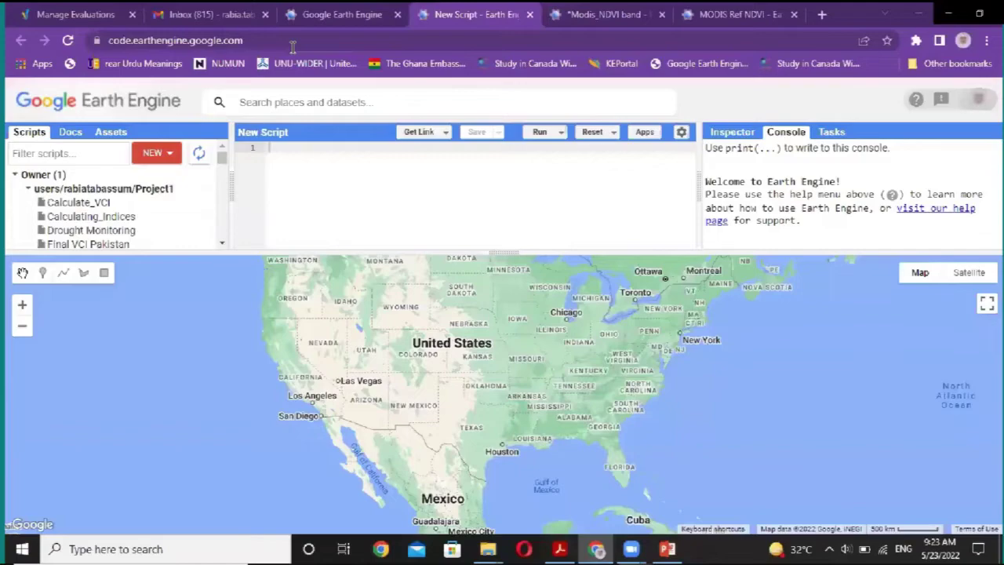
click(303, 22)
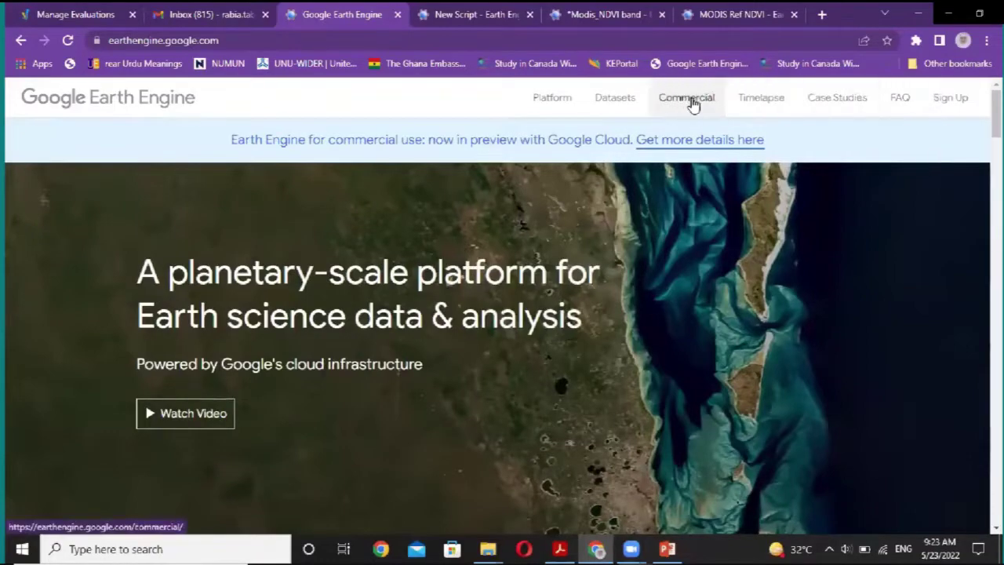
Open the Code Editor from the Platform menu on the Earth Engine homepage.
mouse_move(535, 106)
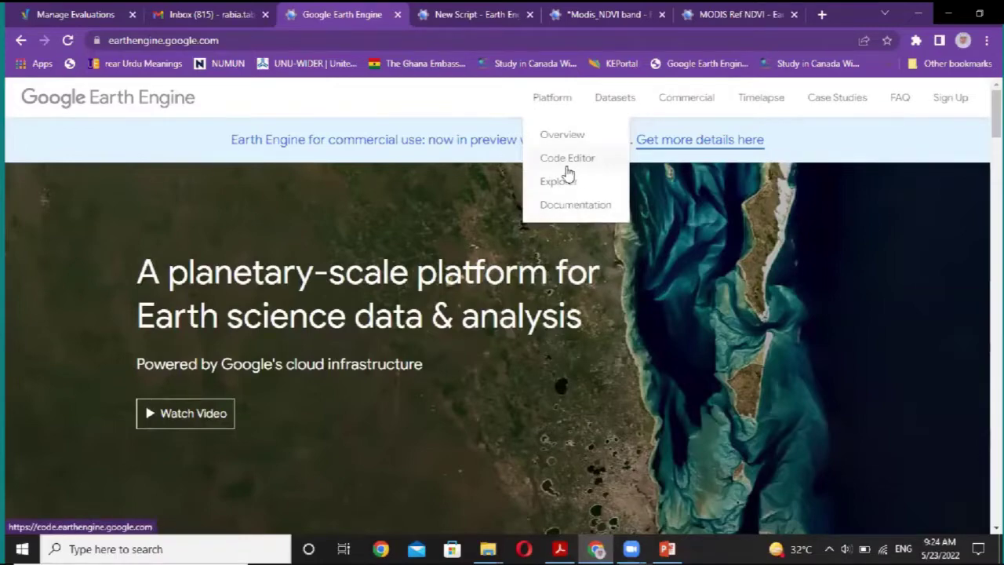
click(566, 161)
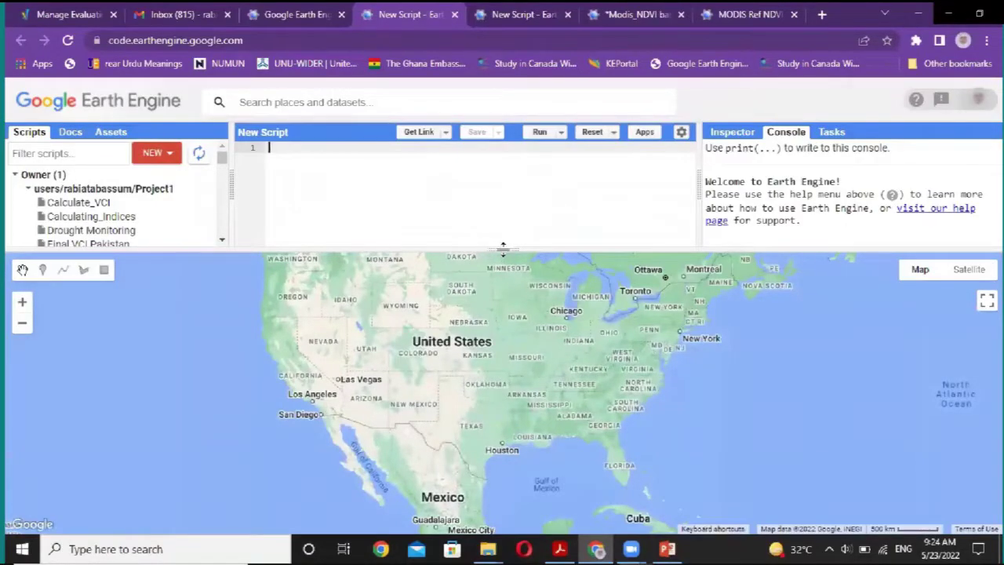
Enlarge the code editor above the map, view the Docs reference, then the Assets panel.
drag(506, 253, 518, 317)
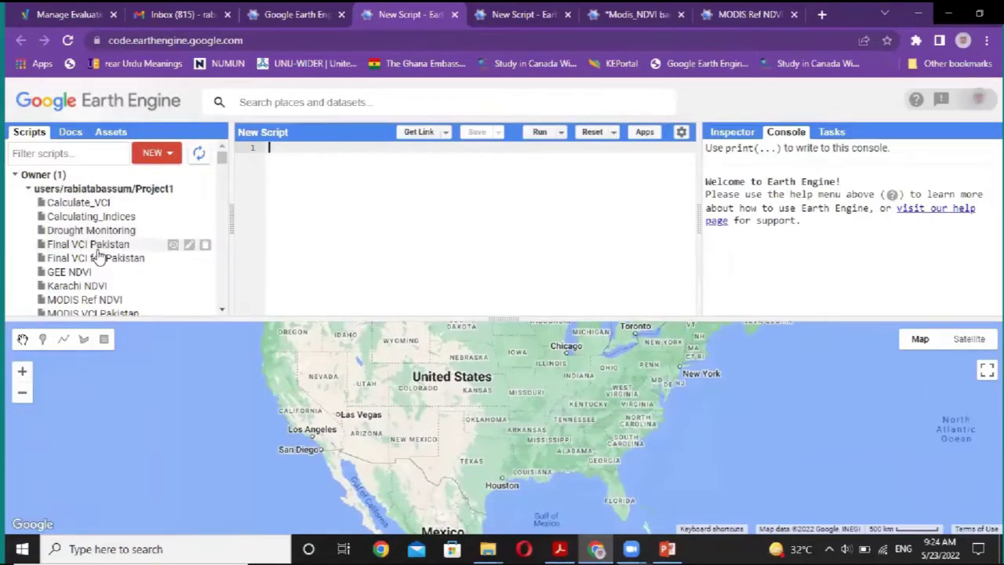
click(70, 133)
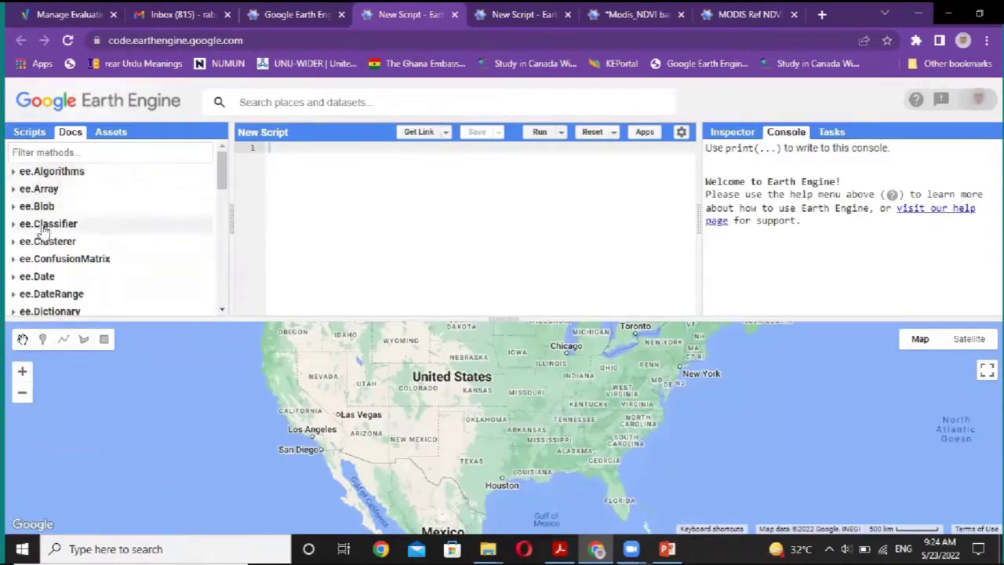
click(110, 133)
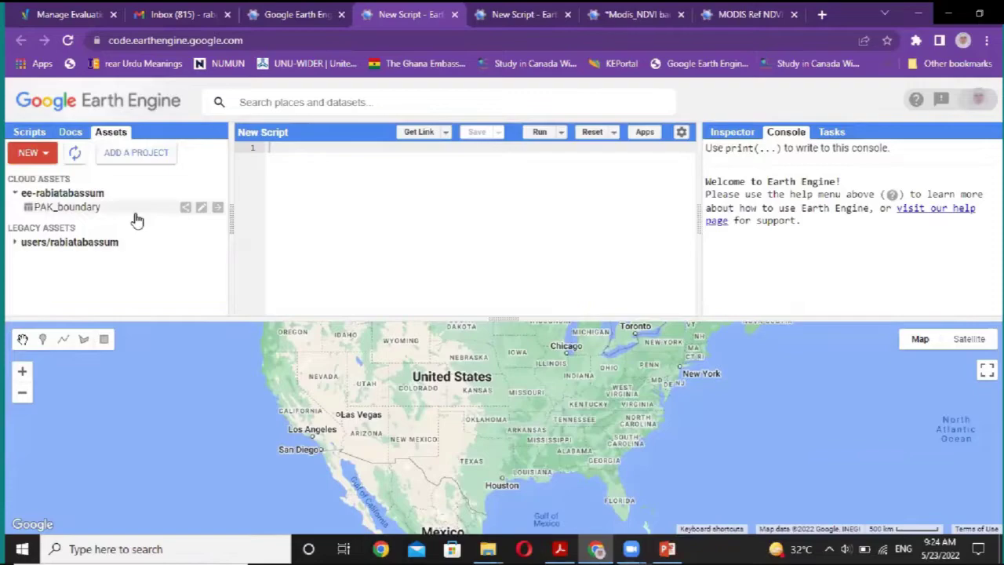
Review the NEW asset upload options list, then dismiss it.
click(32, 153)
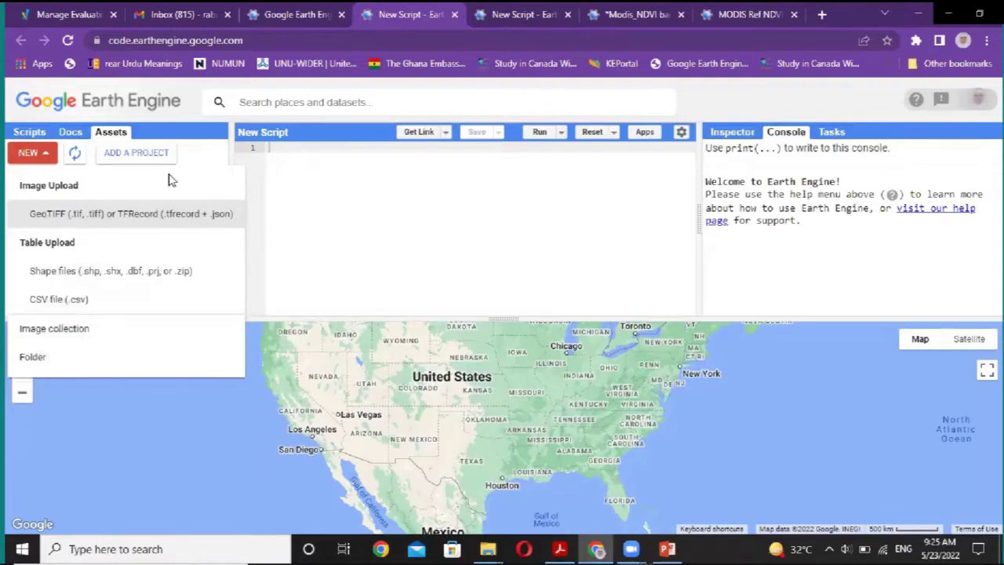
click(250, 202)
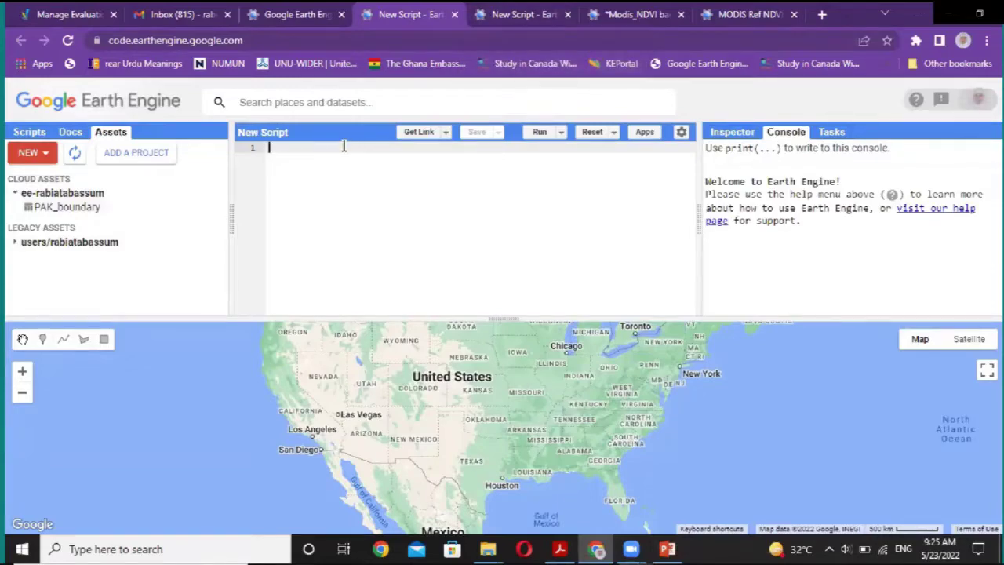
click(732, 133)
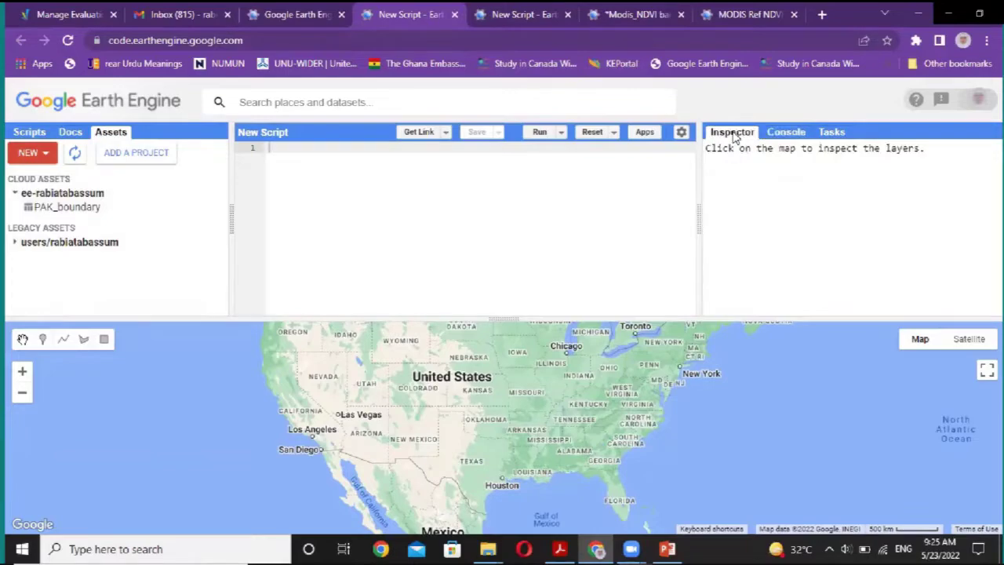
click(511, 366)
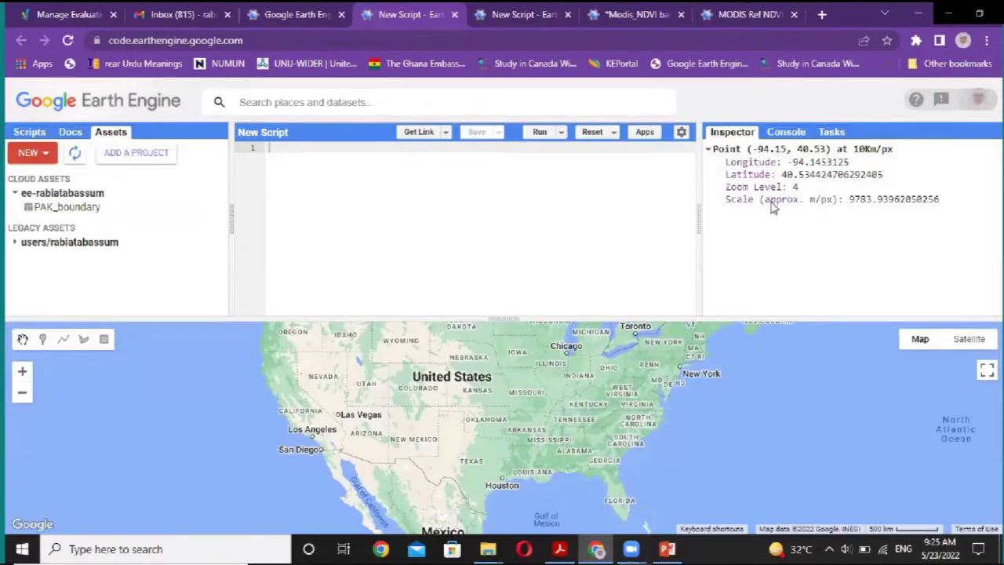
click(516, 375)
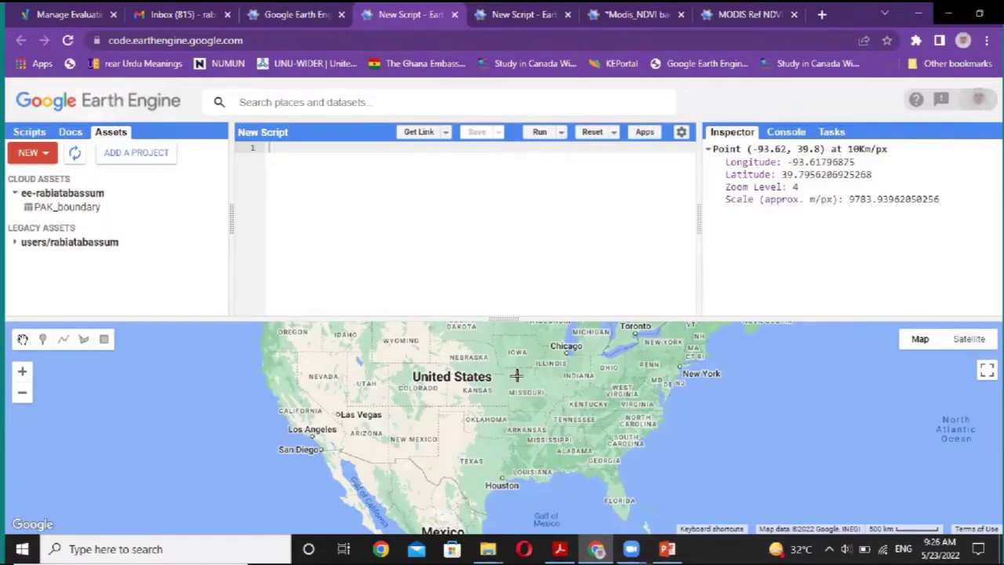
click(787, 134)
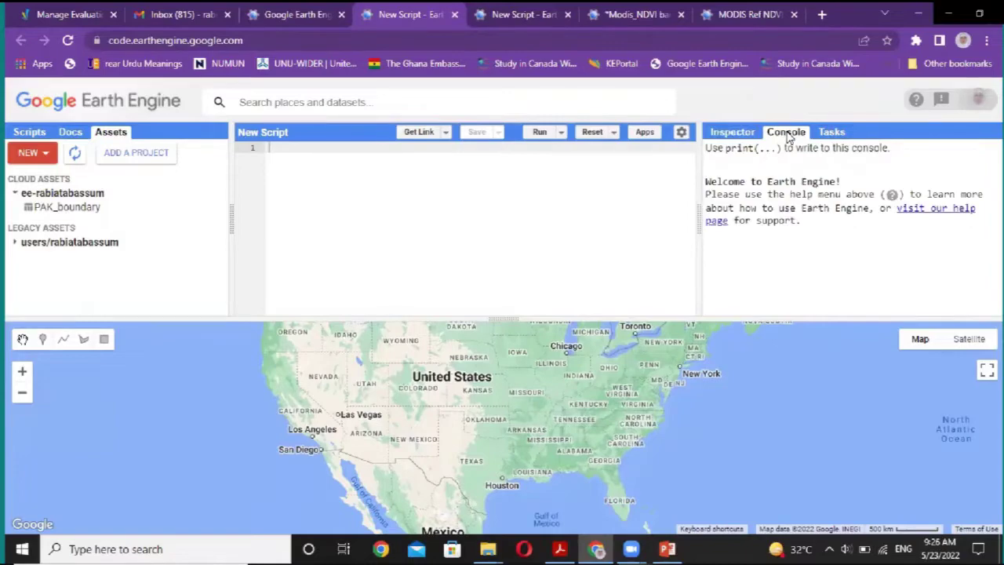